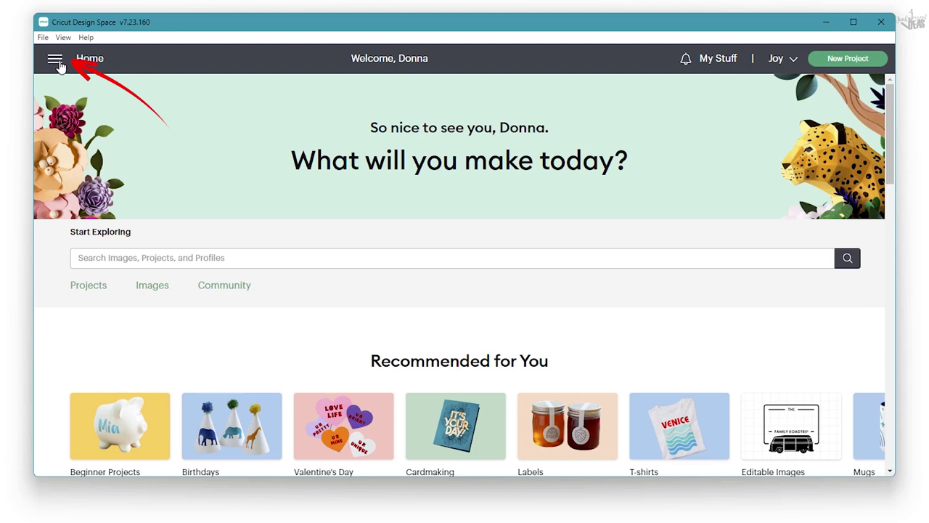
# Step: Quit Cricut Design Space and confirm the exit
pyautogui.click(56, 61)
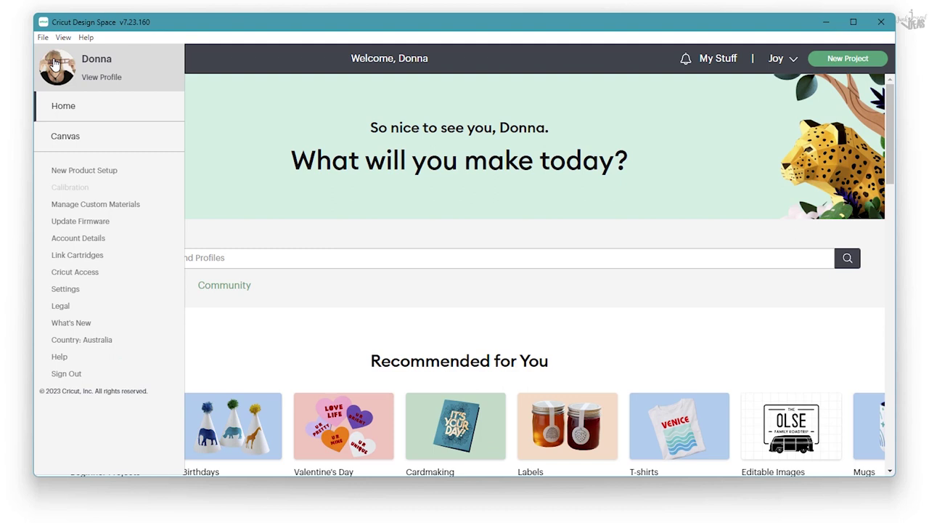
pyautogui.click(881, 24)
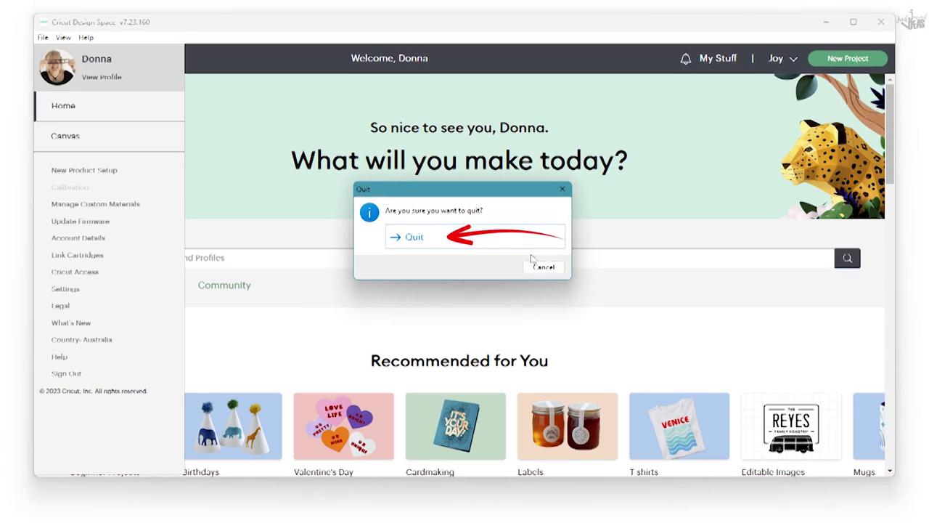
pyautogui.click(412, 238)
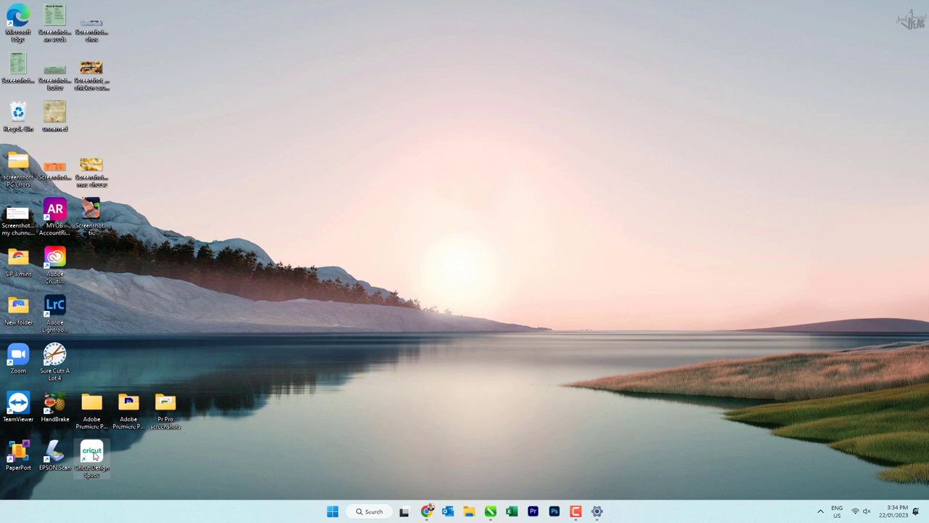
# Step: Launch Cricut Design Space from the desktop and start the product setup
pyautogui.doubleClick(94, 456)
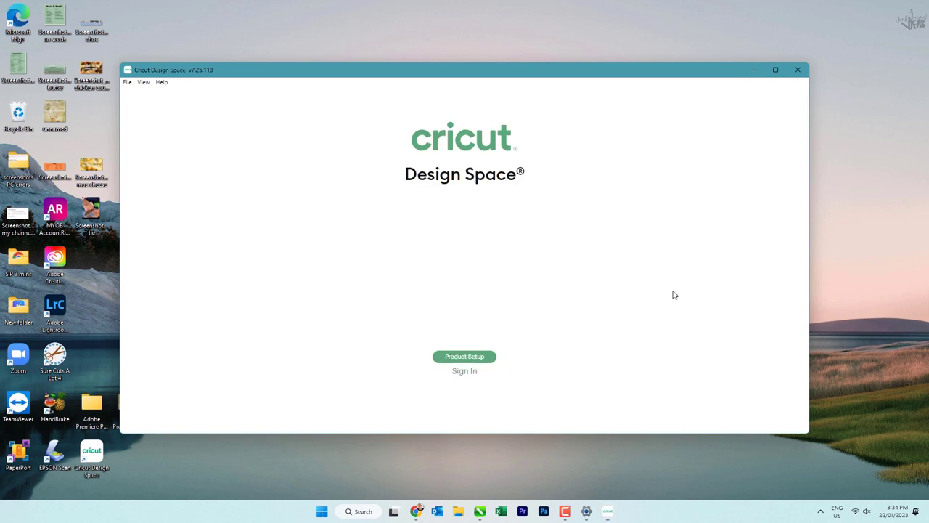
pyautogui.click(464, 357)
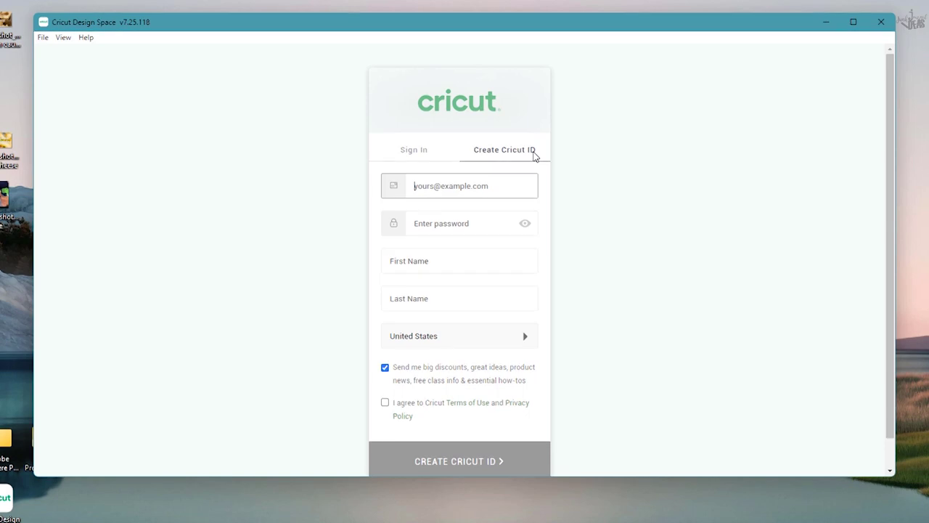
# Step: Enter the e-mail address and account password for the new Cricut ID
pyautogui.hotkey('ctrl', 'v')
pyautogui.press('Home')
pyautogui.write('your')
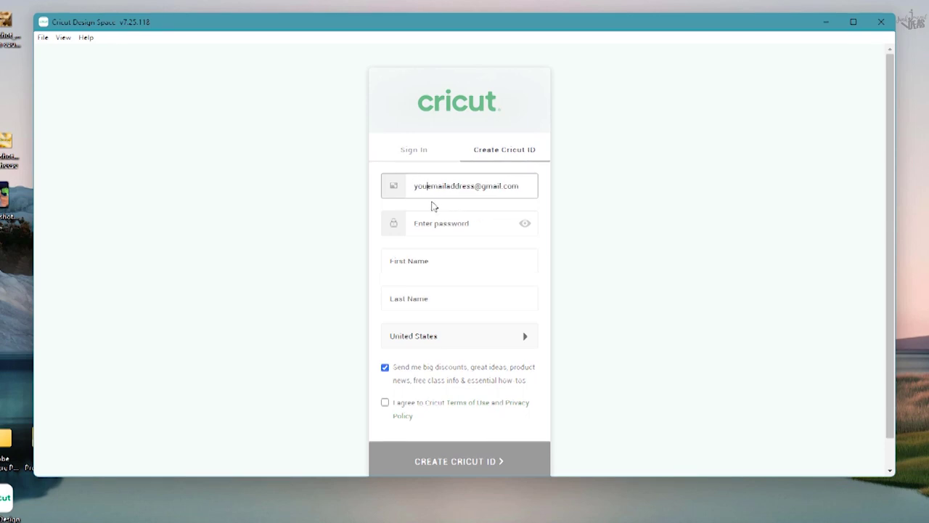
pyautogui.click(461, 224)
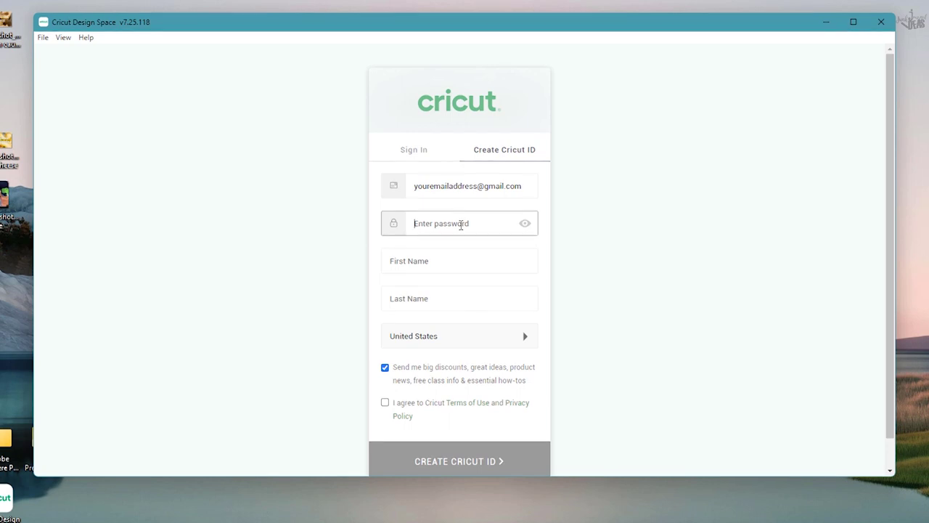
pyautogui.write('yourpassword')
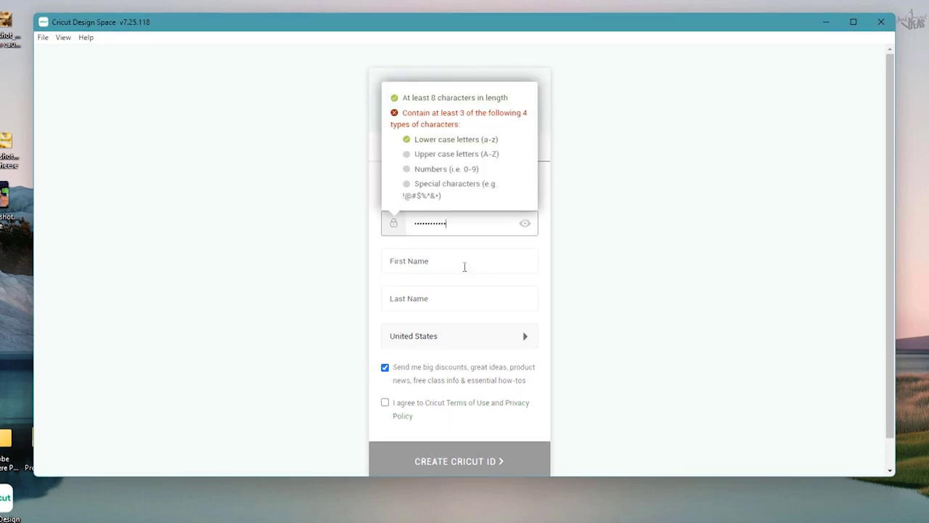
# Step: Fill in the account holder's first name and last name for the new Cricut ID
pyautogui.click(432, 263)
pyautogui.write('Do')
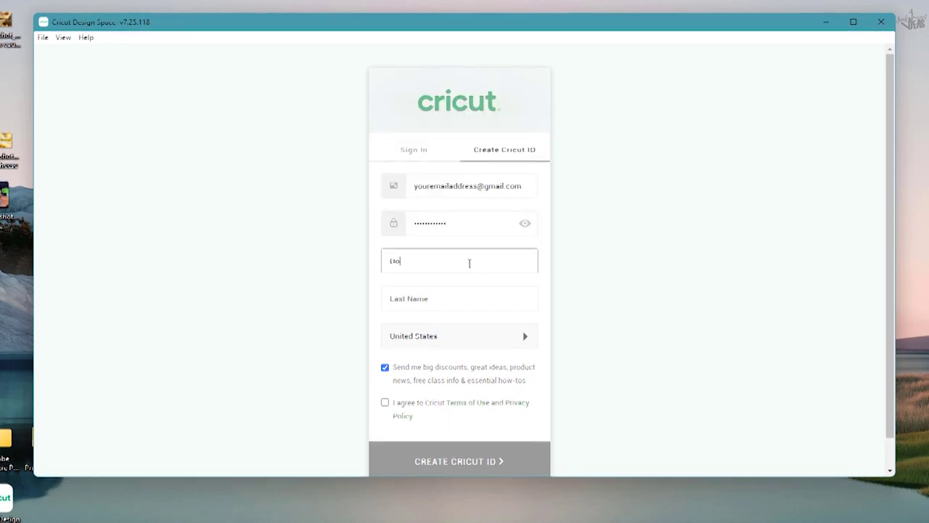
pyautogui.write('nna')
pyautogui.click(435, 298)
pyautogui.write('P')
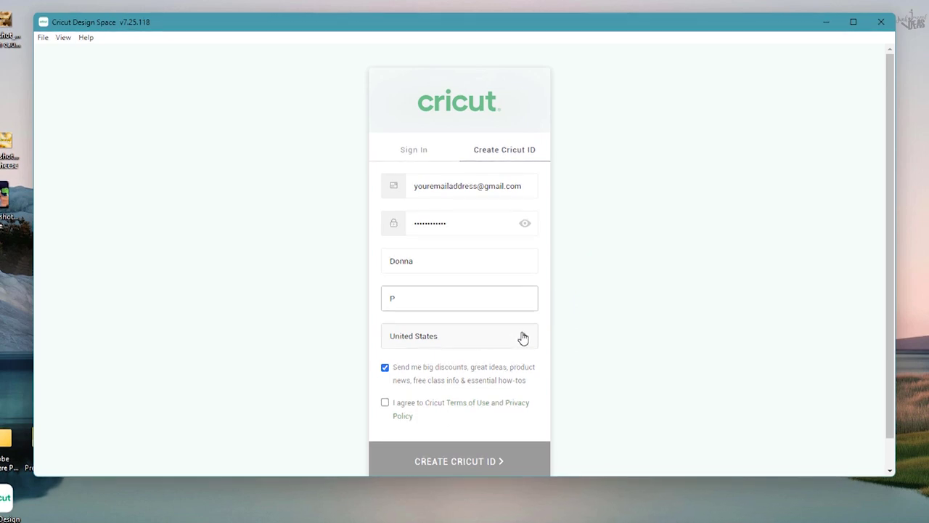
# Step: Create the Cricut ID with Australia as the country, promotional messages off, and the Terms of Use and Privacy Policy accepted
pyautogui.click(522, 338)
pyautogui.click(454, 323)
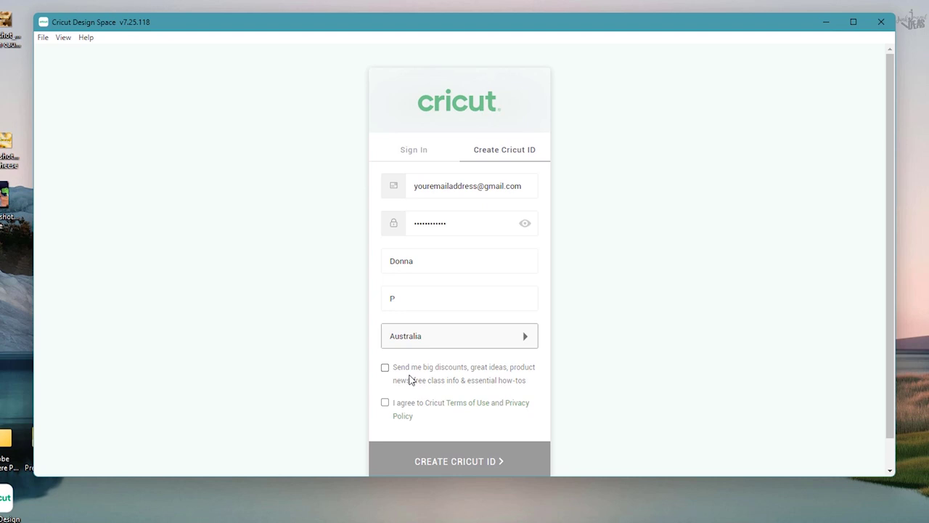
pyautogui.click(385, 403)
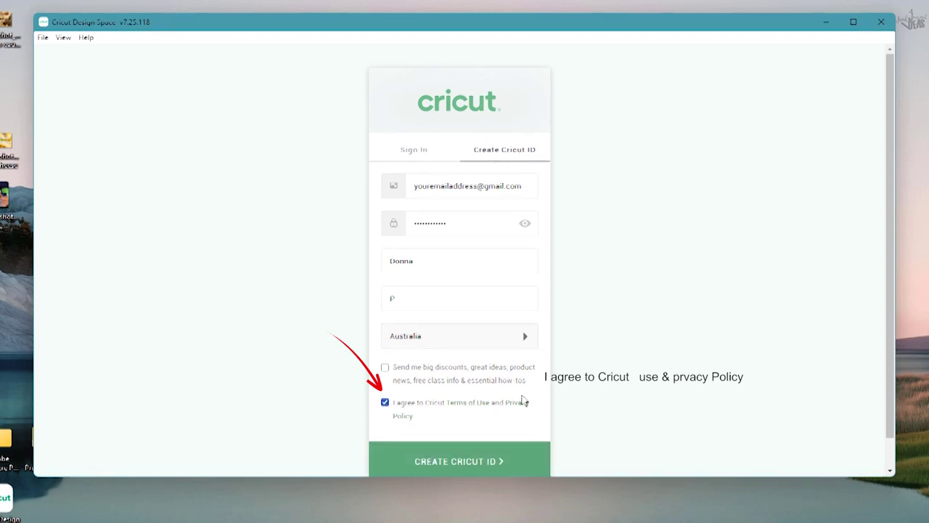
pyautogui.click(477, 464)
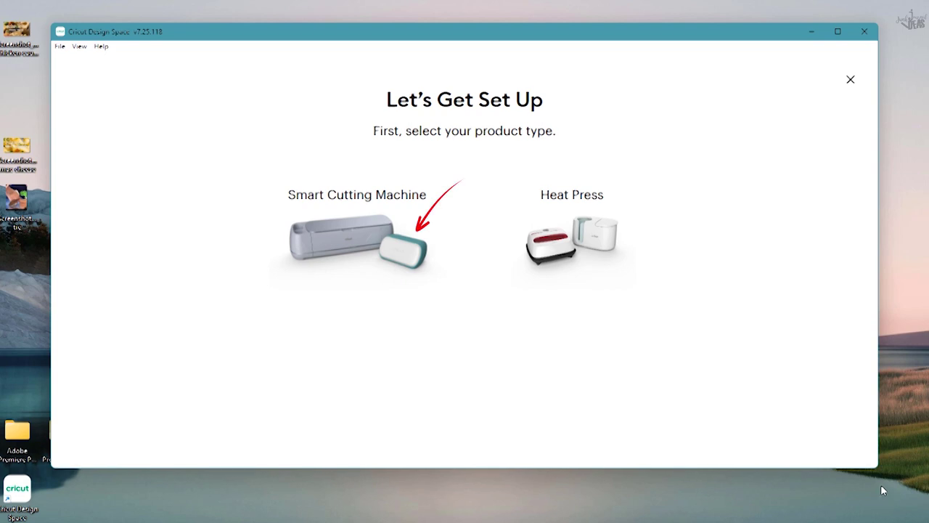
# Step: Choose Smart Cutting Machine and Cricut Joy for setup, and go through the workspace and power outlet instructions to the computer connection
pyautogui.click(399, 254)
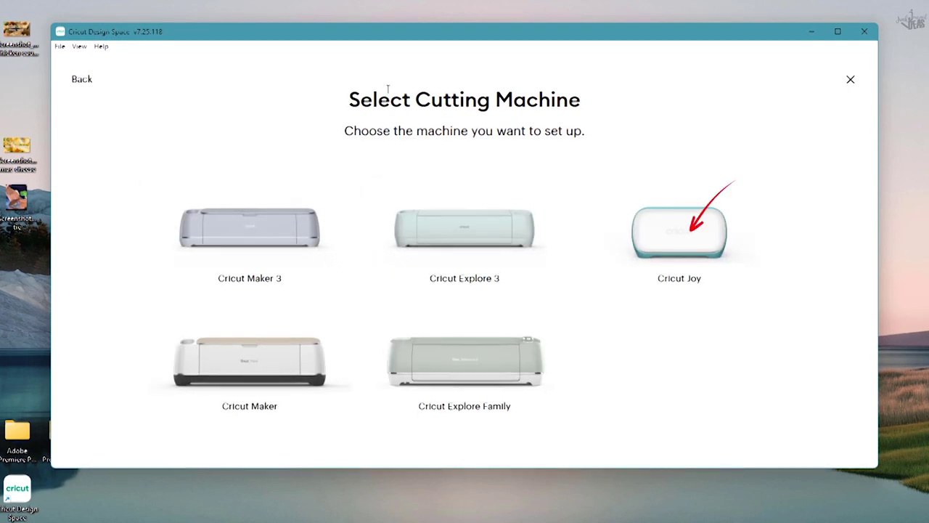
pyautogui.click(692, 248)
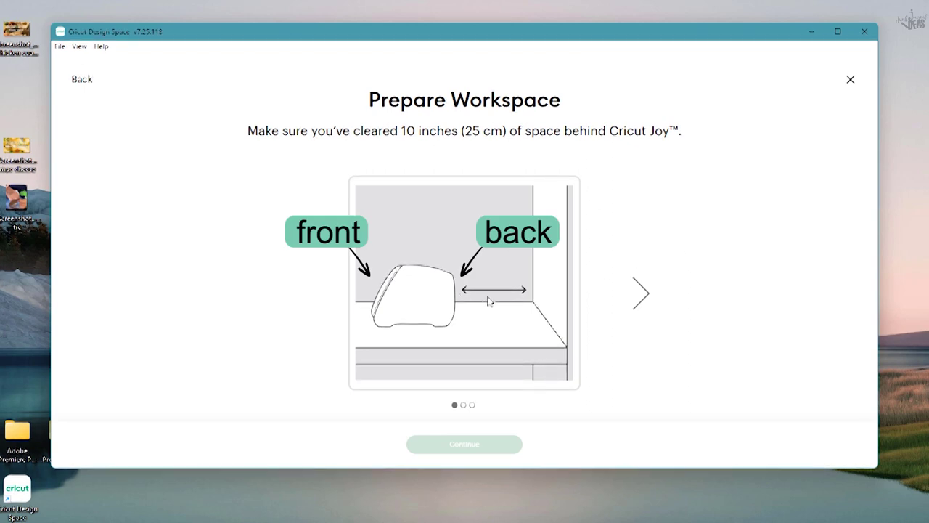
pyautogui.click(643, 293)
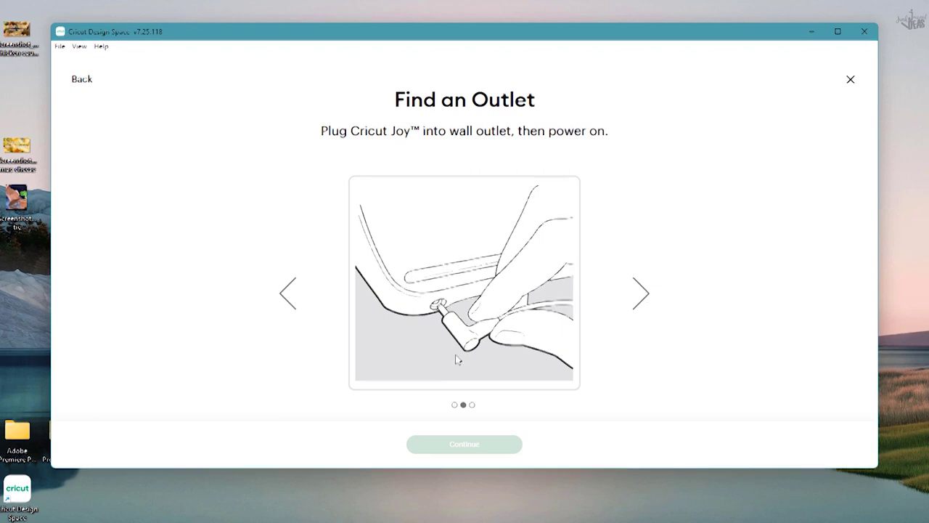
pyautogui.click(644, 294)
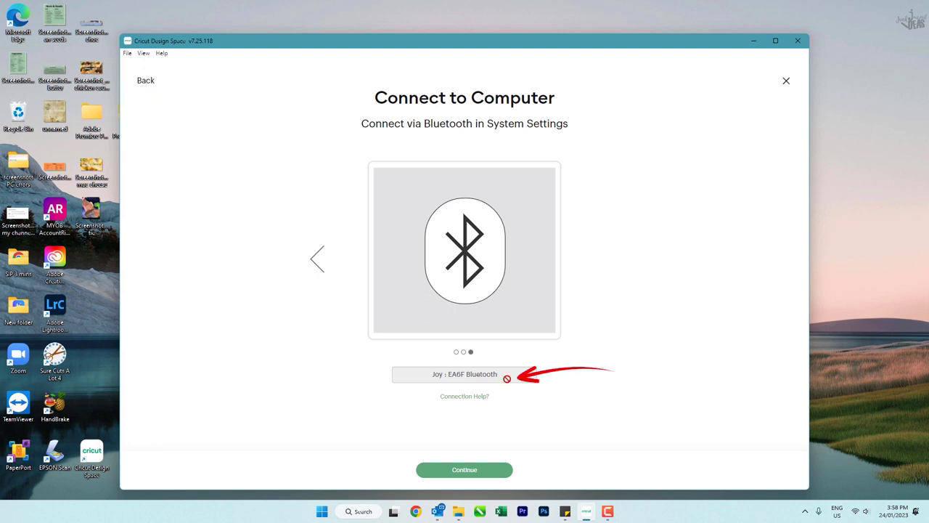
# Step: Continue with the Joy's Bluetooth connection and activate the machine with the Terms of Use and Privacy Policy accepted
pyautogui.click(465, 470)
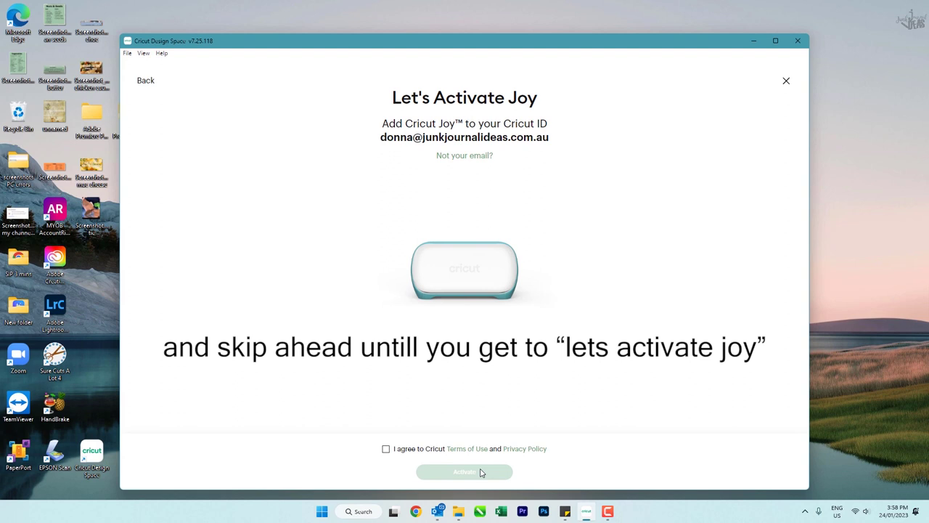
pyautogui.click(385, 449)
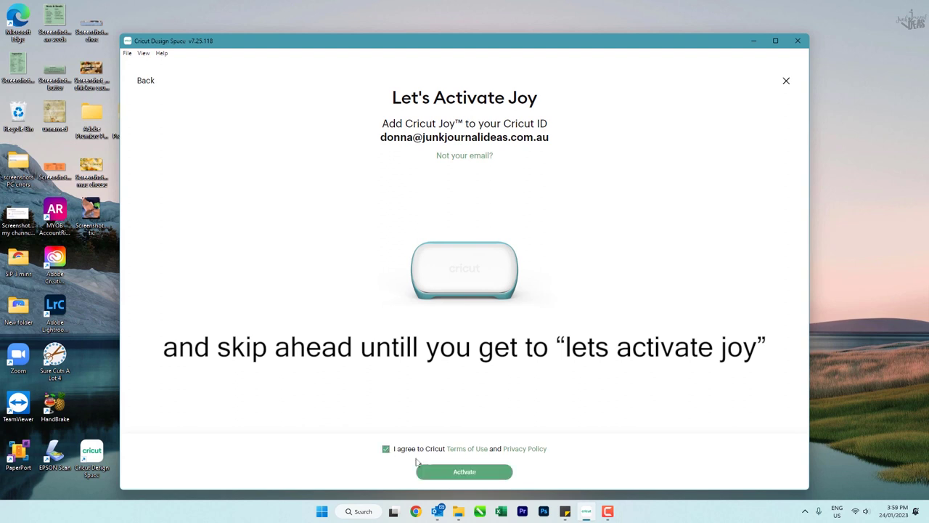
pyautogui.click(490, 473)
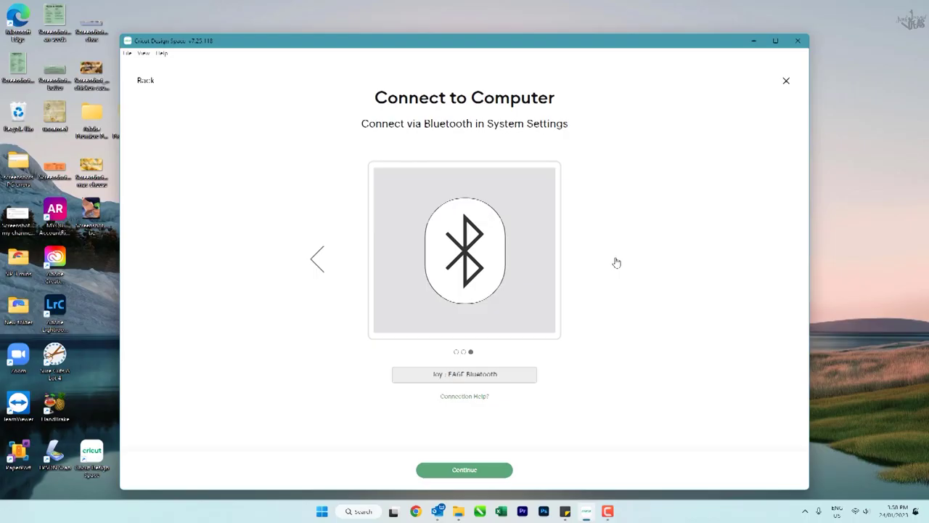
# Step: Try to connect the Joy over Bluetooth, and return to the cutting machine selection
pyautogui.click(524, 372)
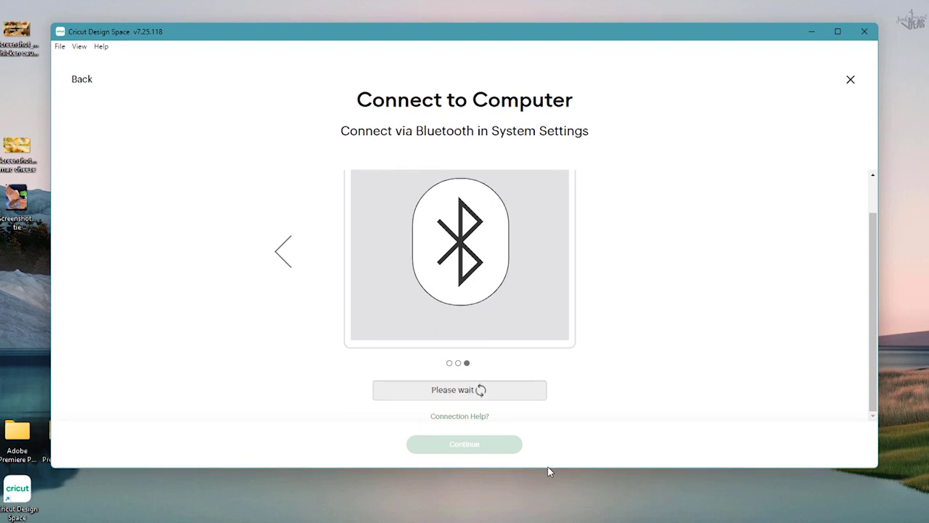
pyautogui.moveTo(546, 469); pyautogui.dragTo(544, 479)
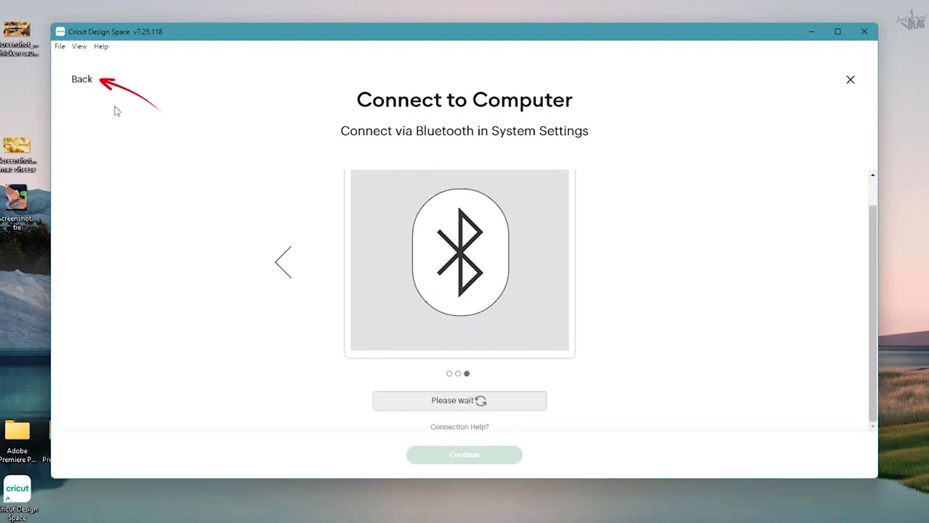
pyautogui.click(82, 84)
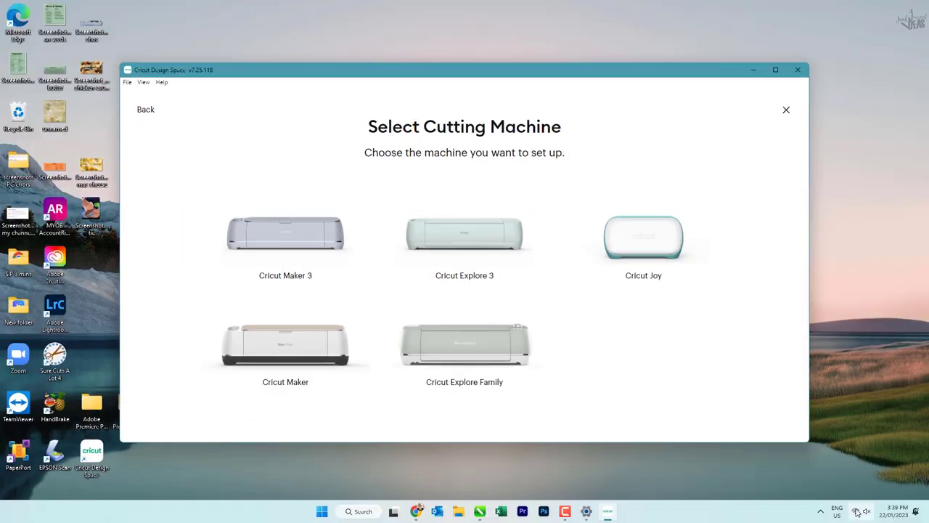
# Step: Pair the Joy-EA6F machine with the computer in the Windows Bluetooth device settings
pyautogui.click(858, 513)
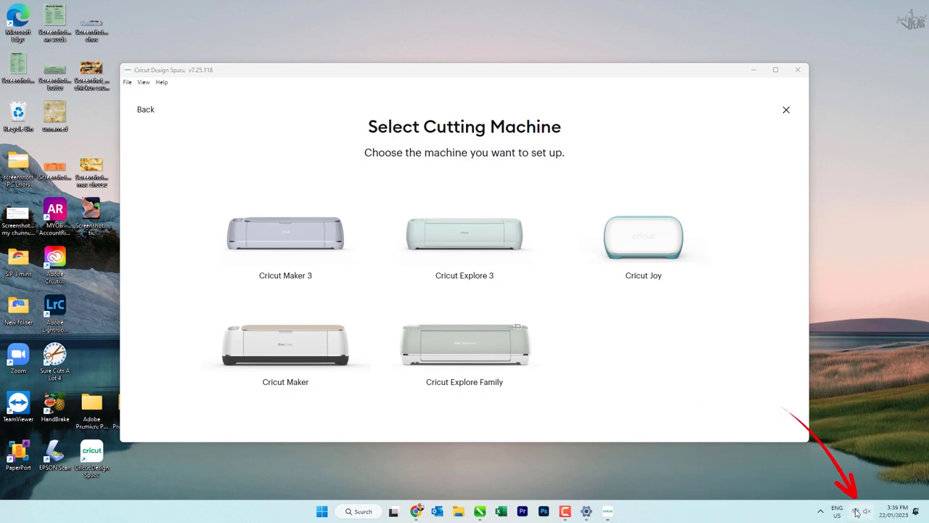
pyautogui.click(856, 512)
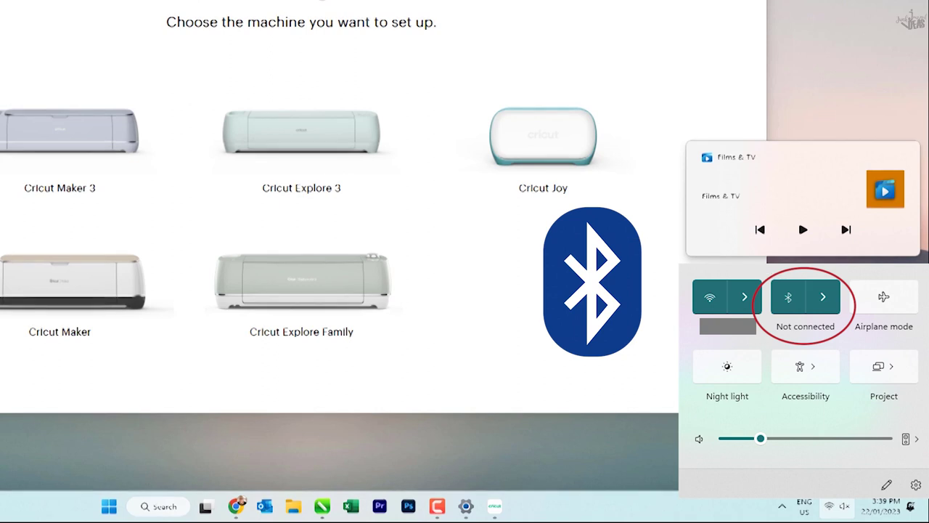
pyautogui.click(822, 296)
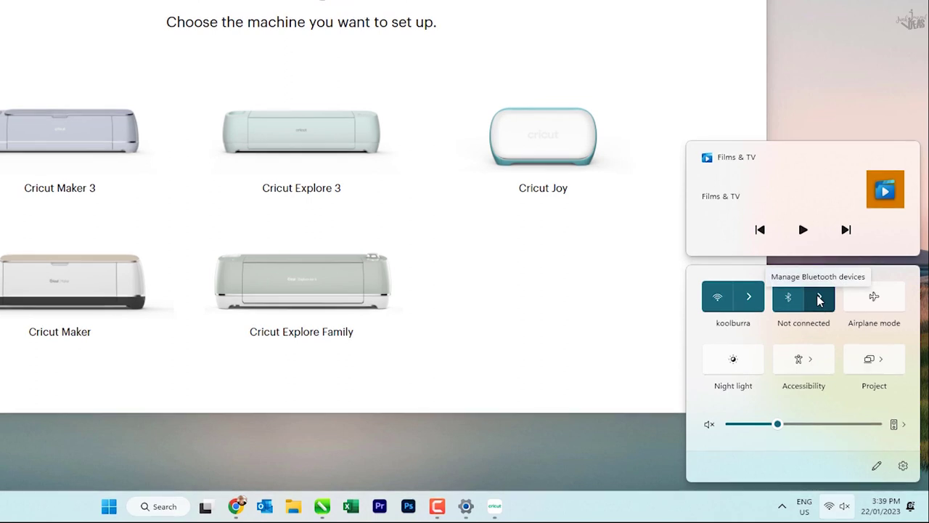
pyautogui.click(819, 301)
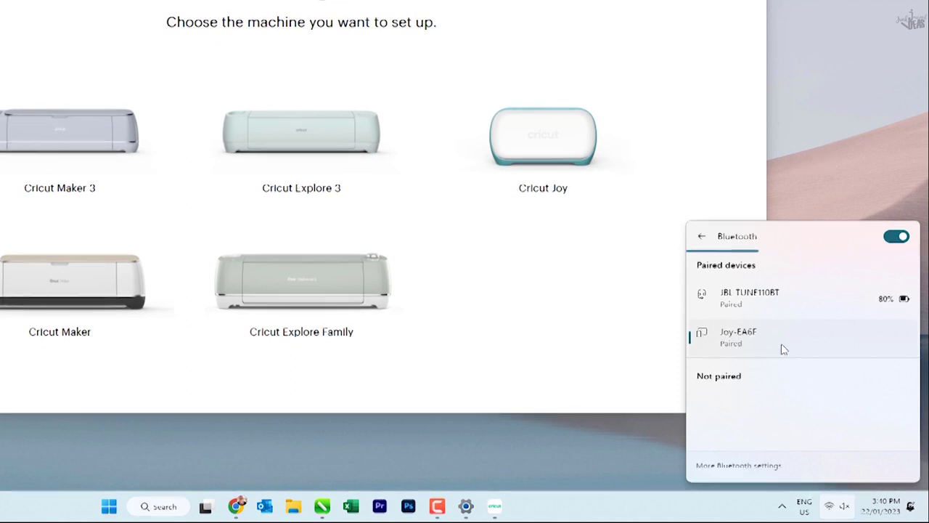
pyautogui.click(833, 178)
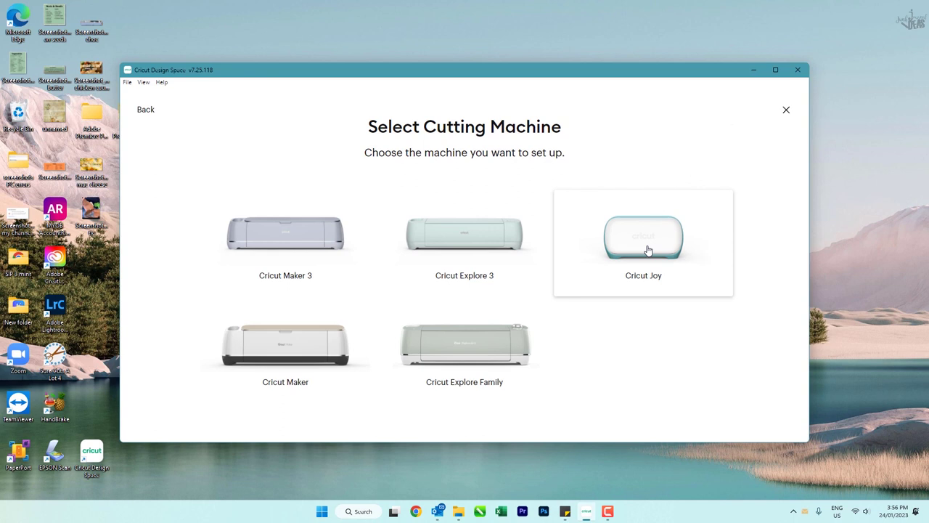
# Step: Select Cricut Joy again, go through the workspace and outlet instructions, and continue with the Joy's Bluetooth connection
pyautogui.click(648, 250)
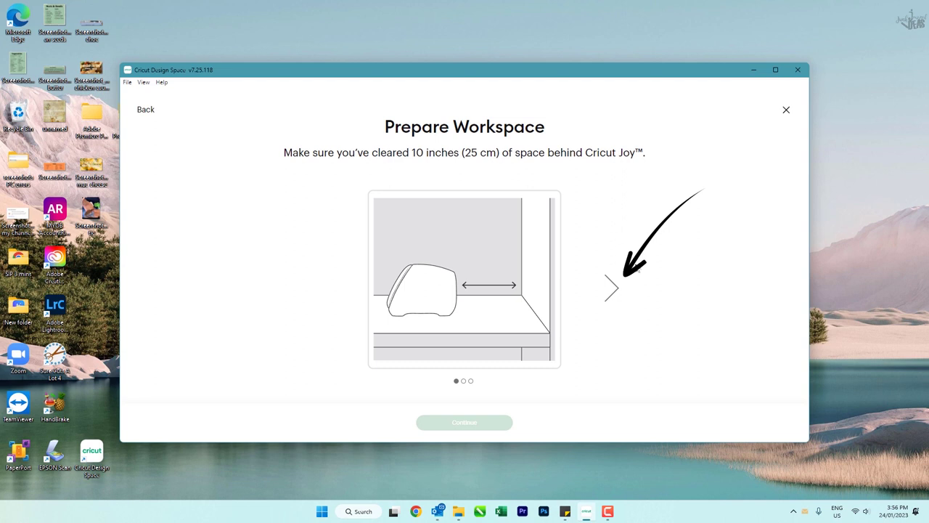
pyautogui.click(612, 289)
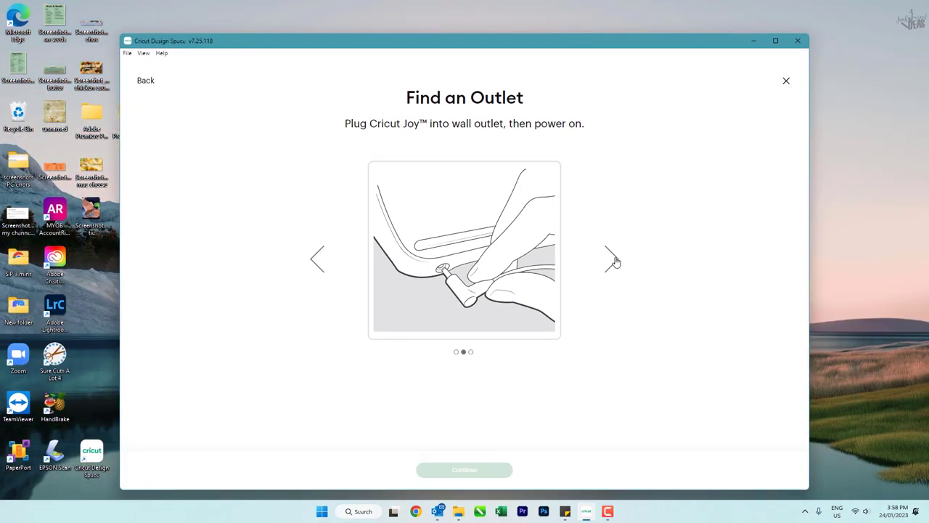
pyautogui.click(612, 260)
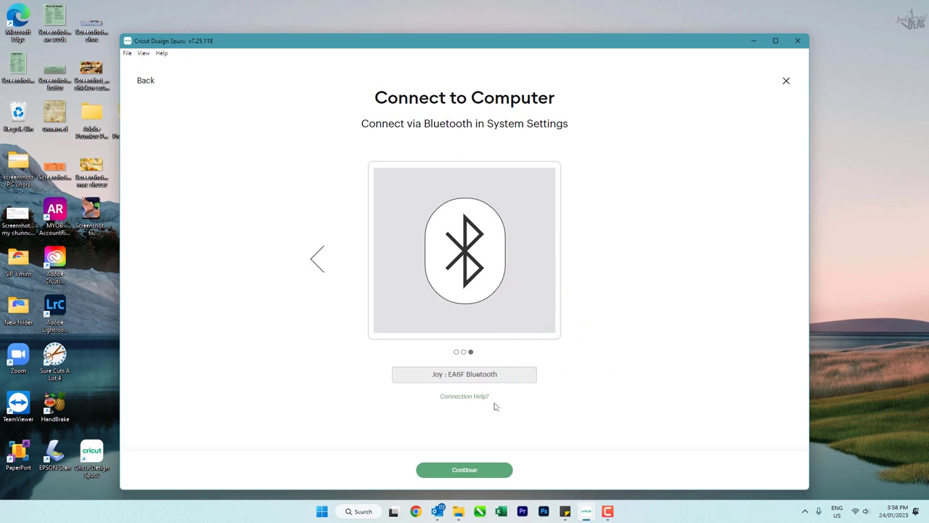
pyautogui.click(481, 470)
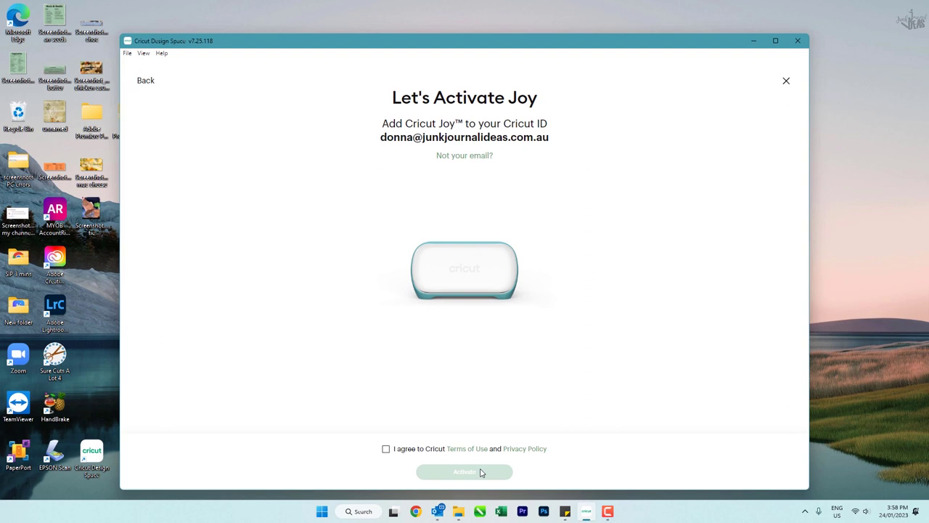
# Step: Activate Cricut Joy with the Terms of Use and Privacy Policy accepted, and decline the Cricut Access free trial for now
pyautogui.click(386, 449)
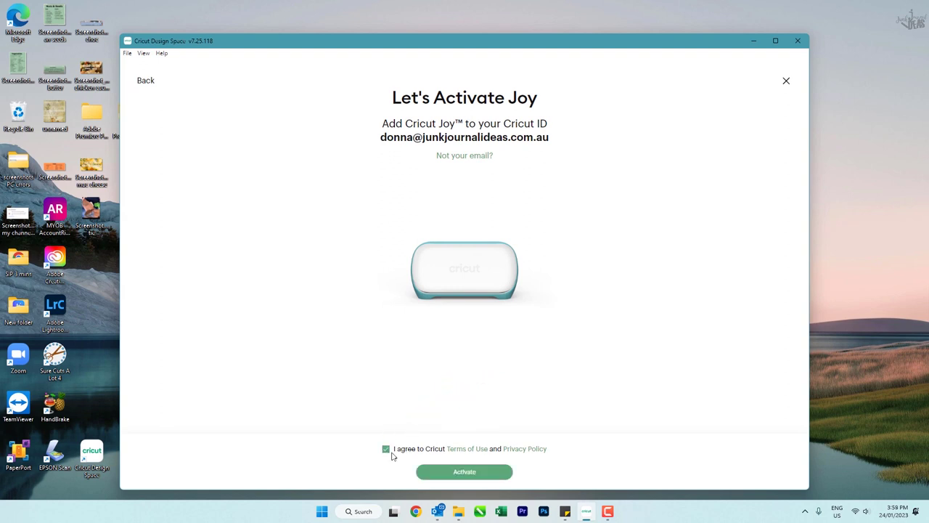
pyautogui.click(490, 474)
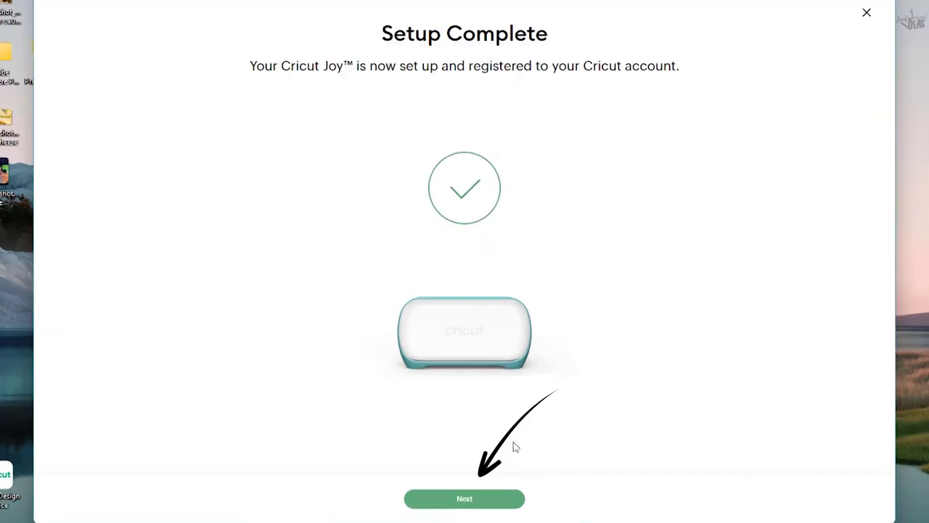
pyautogui.click(484, 506)
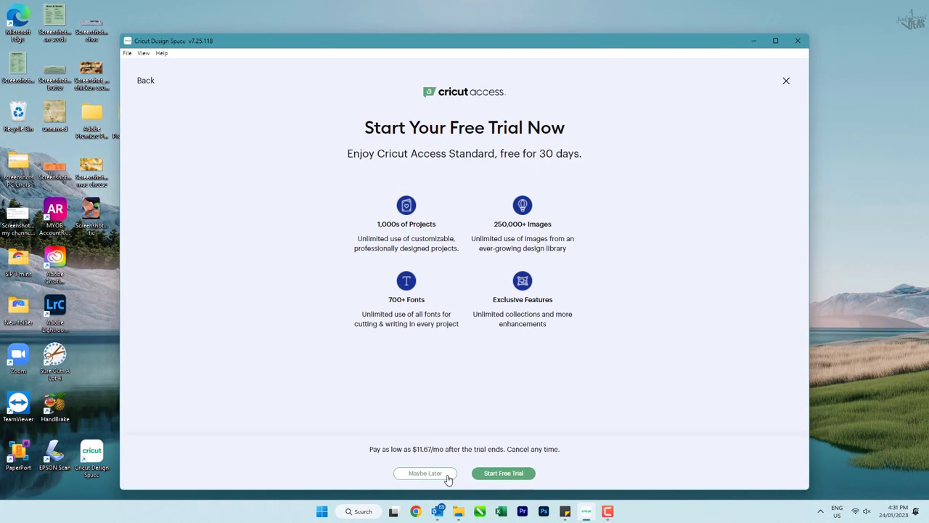
pyautogui.click(448, 475)
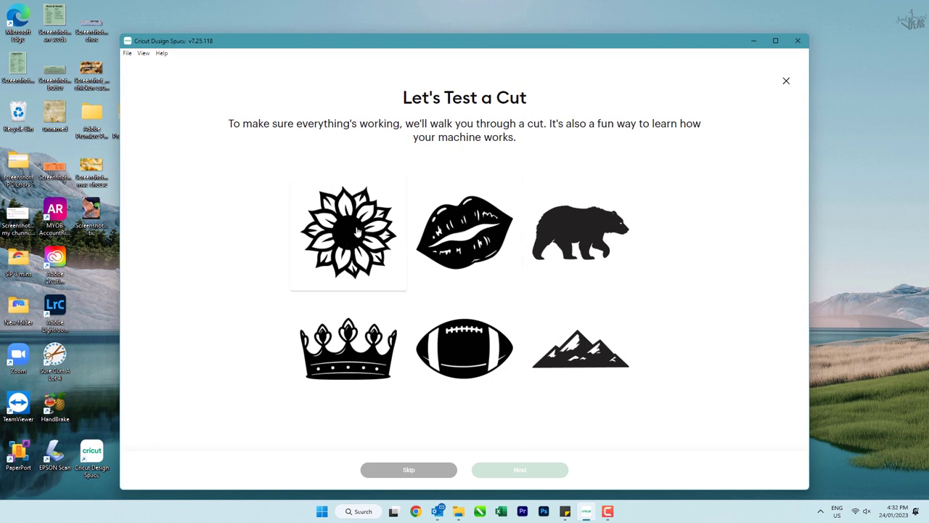
# Step: Choose the sunflower design for the test cut and advance past the blade check to the Smart Vinyl loading instructions
pyautogui.click(357, 229)
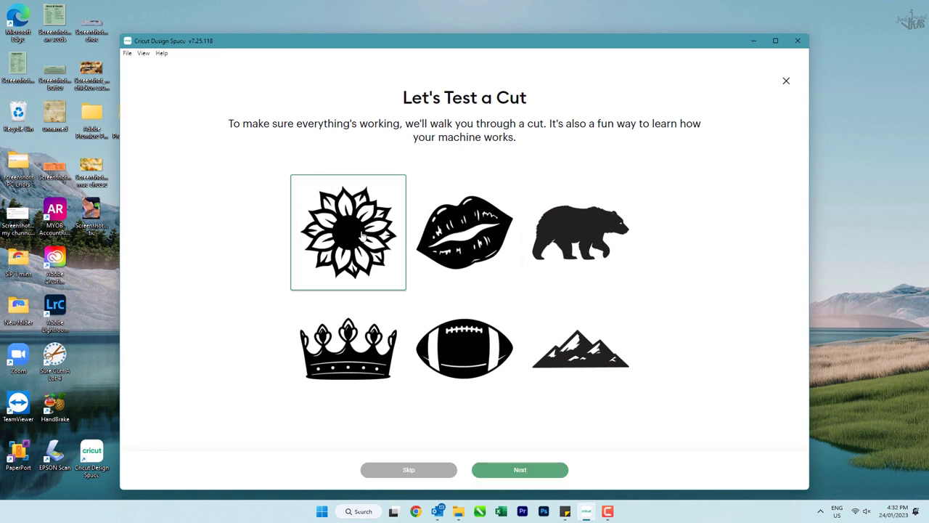
pyautogui.click(541, 476)
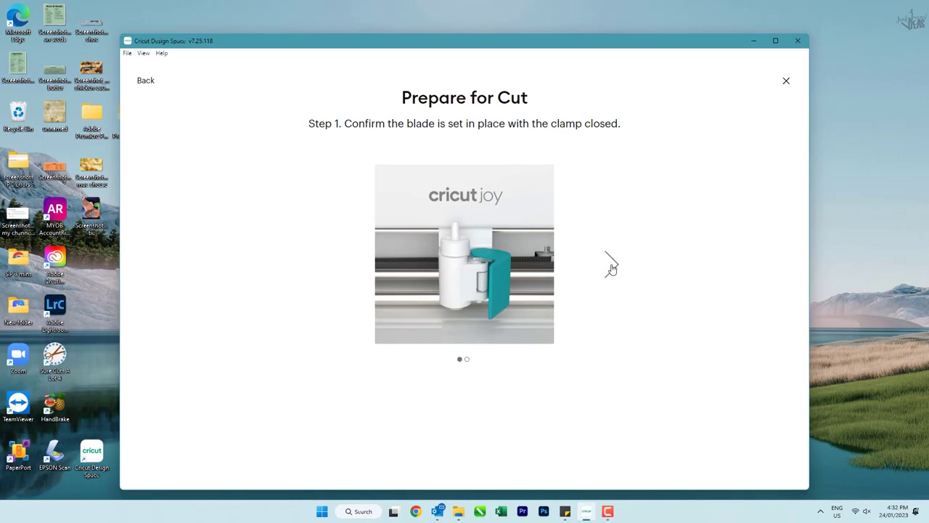
pyautogui.click(612, 269)
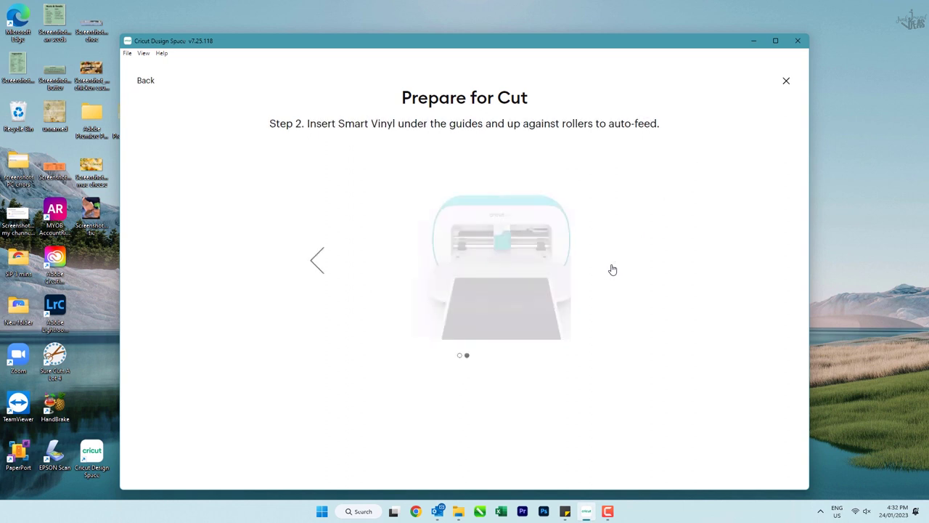